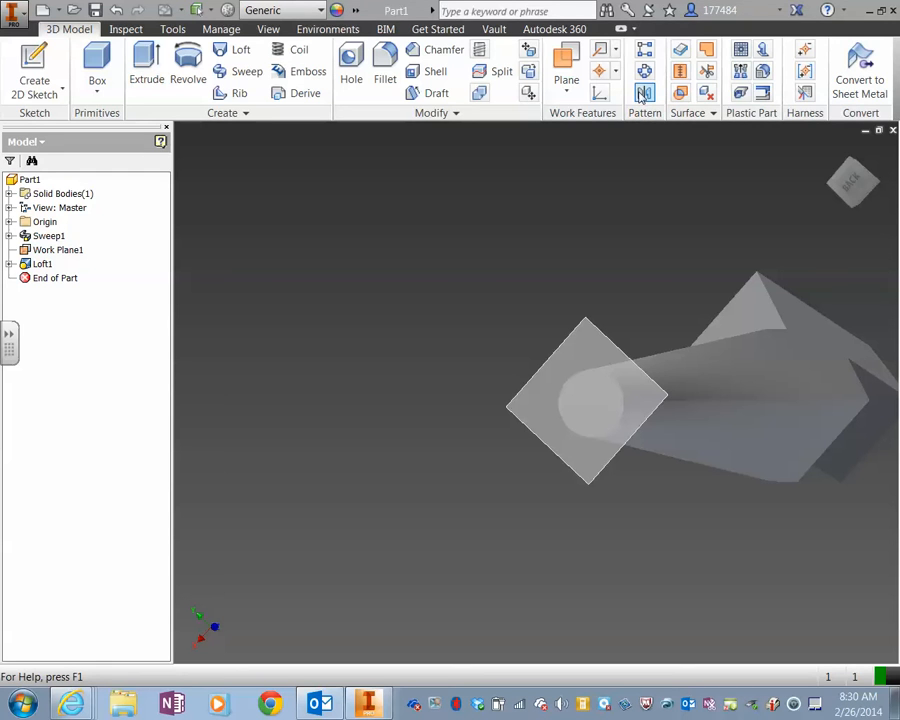
Step: Mirror the sweep and loft features across the work plane at the loft's circular end
{"action": "left_click", "coordinate": [643, 93]}
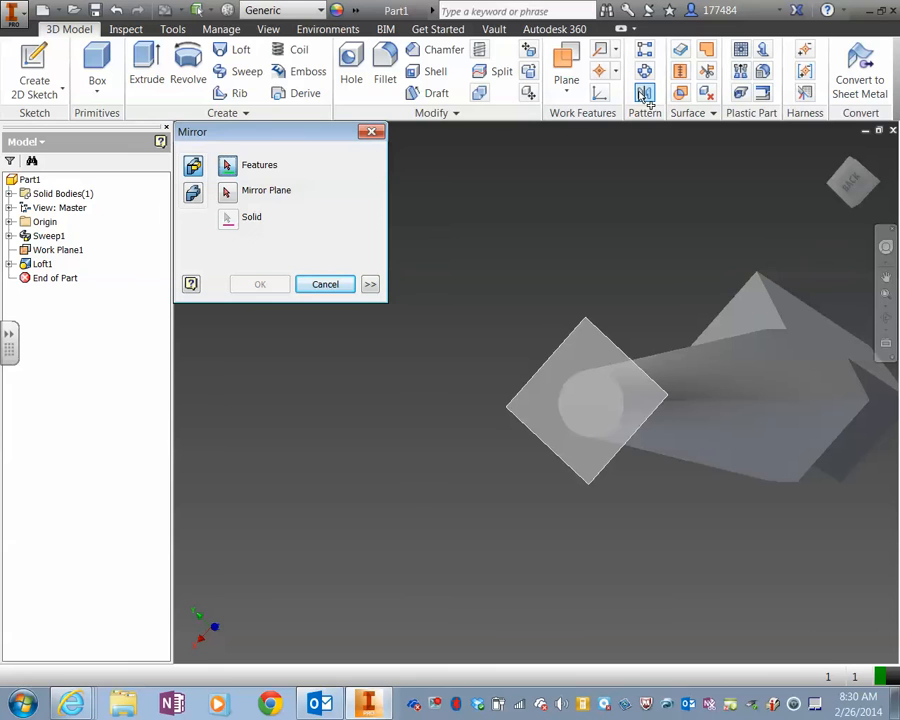
{"action": "left_click", "coordinate": [798, 406]}
{"action": "left_click", "coordinate": [788, 326]}
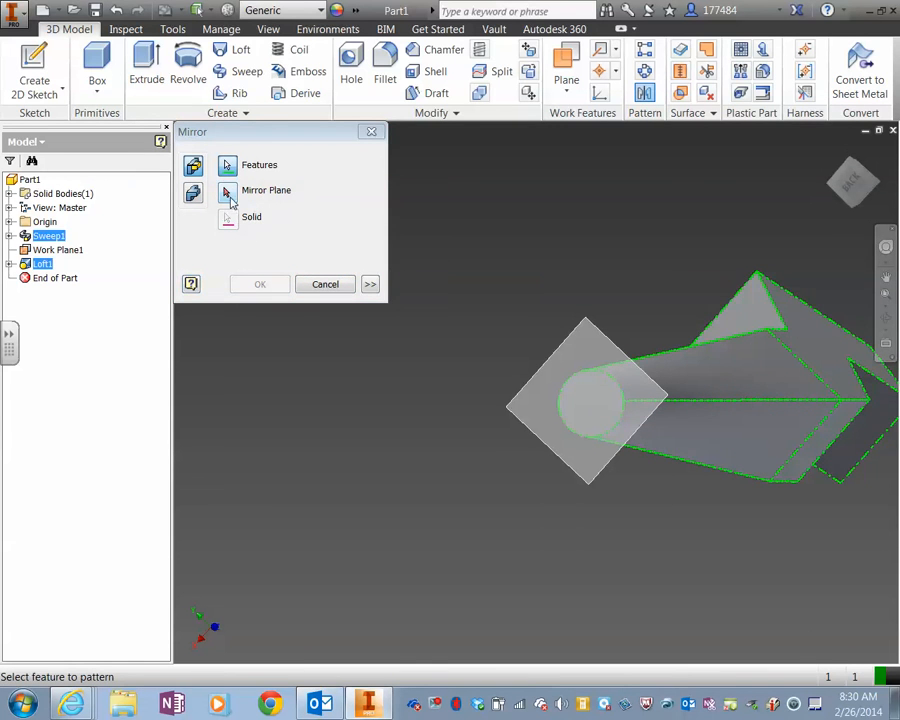
{"action": "left_click", "coordinate": [229, 192]}
{"action": "left_click", "coordinate": [601, 338]}
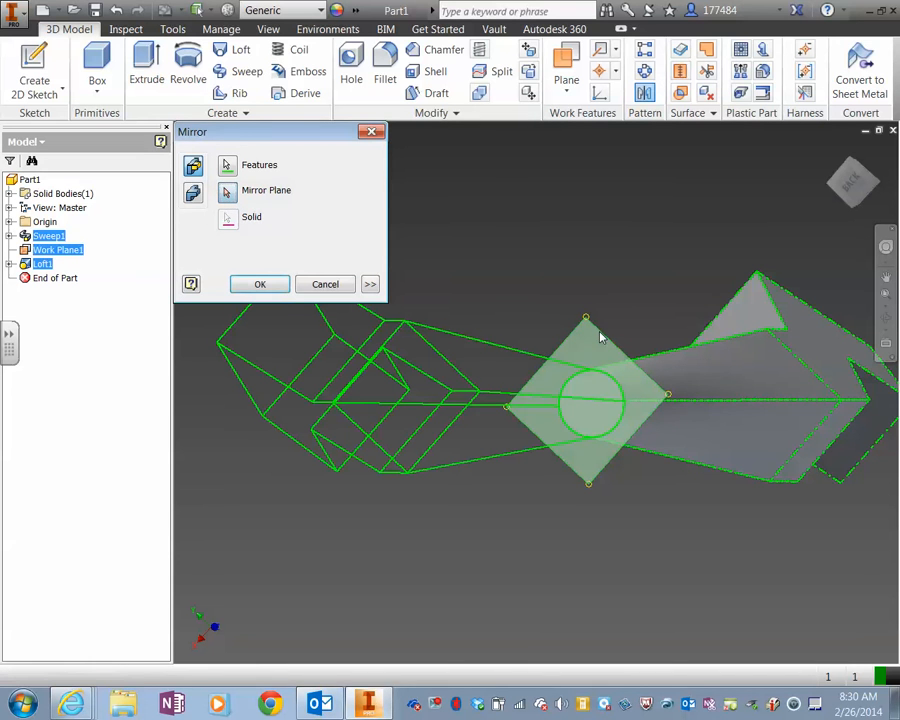
{"action": "left_click", "coordinate": [280, 285]}
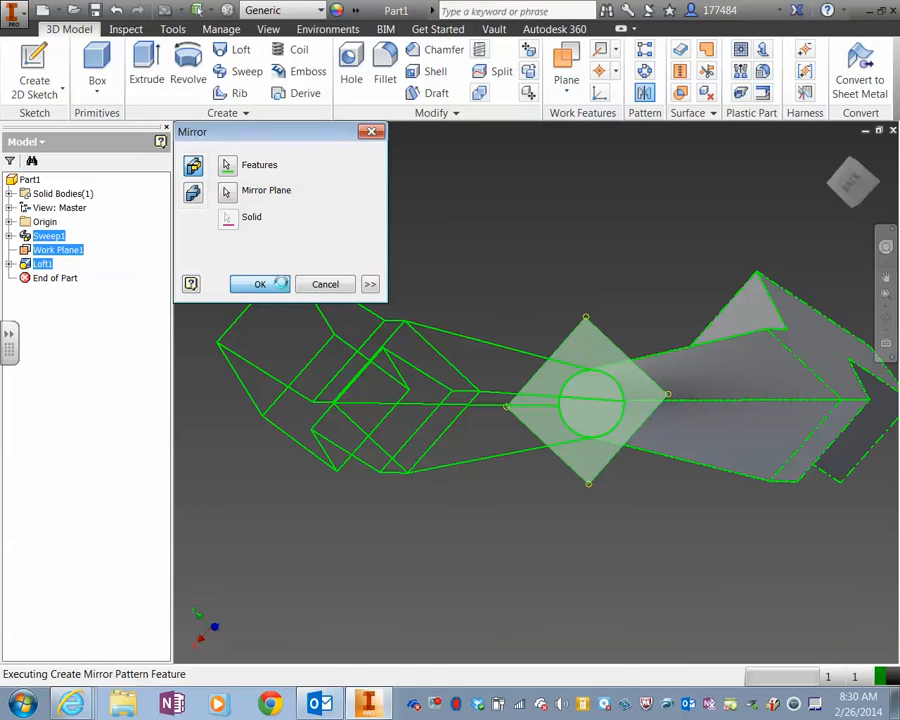
{"action": "middle_click_drag", "start_coordinate": [679, 476], "coordinate": [649, 484], "text": "shift"}
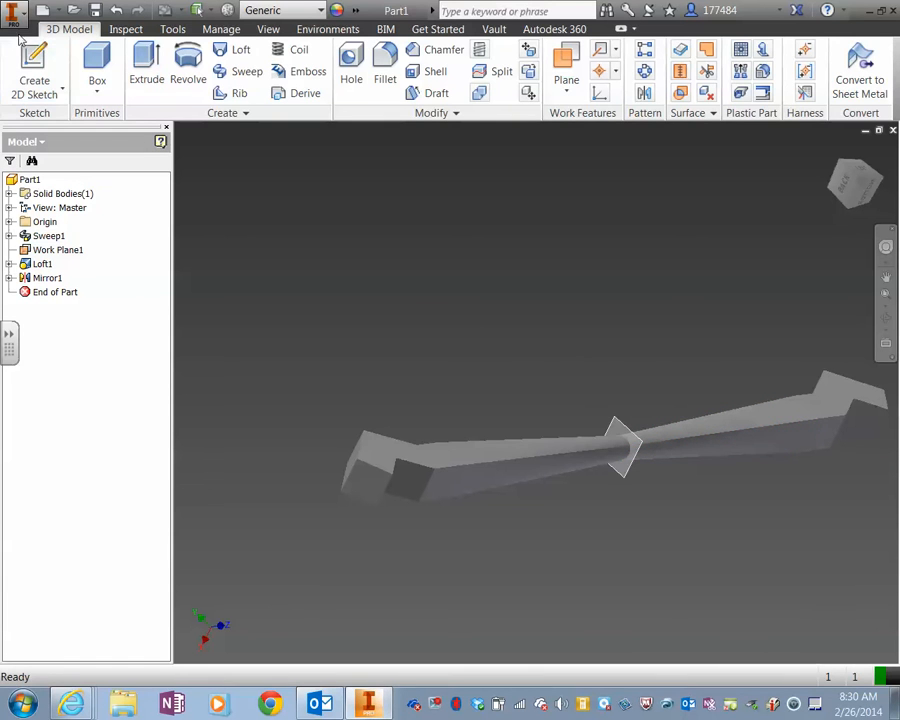
Step: Create a new part from the Standard.ipt template and start a 2D sketch on the horizontal XZ origin plane
{"action": "left_click", "coordinate": [42, 12]}
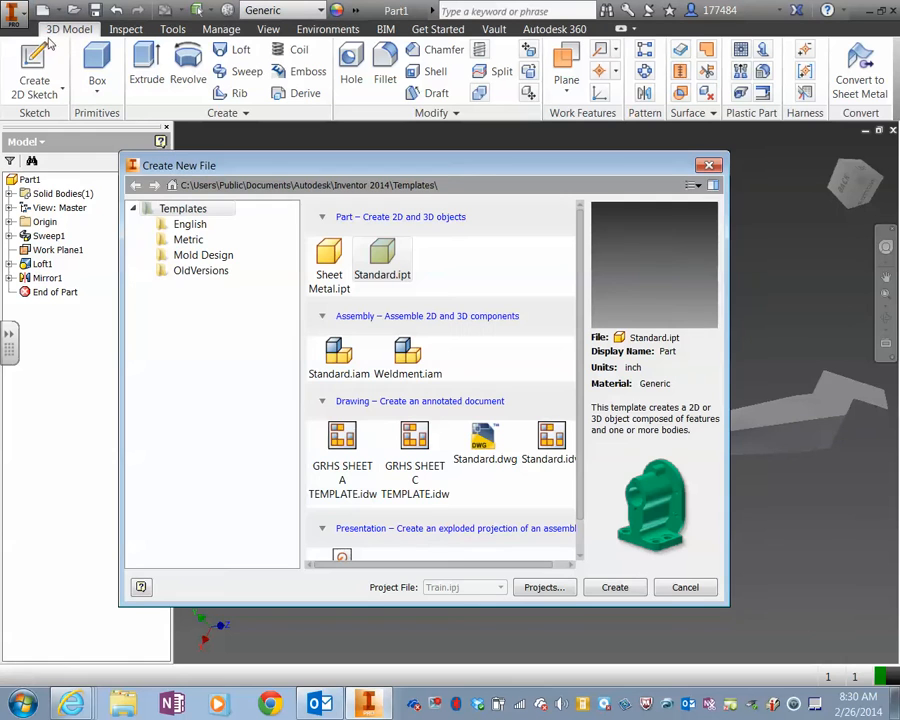
{"action": "left_click", "coordinate": [614, 587]}
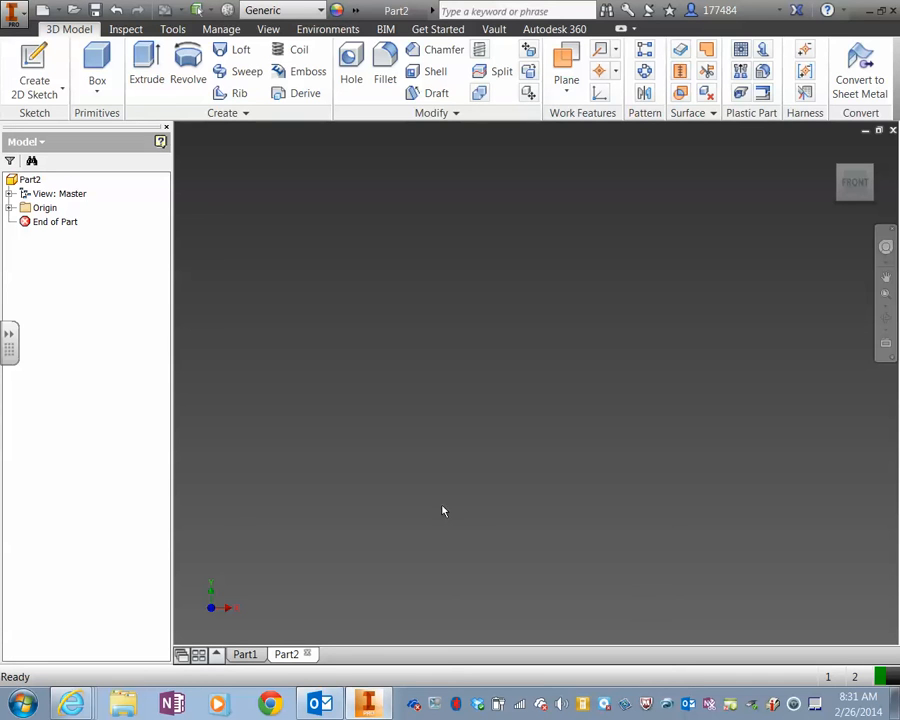
{"action": "left_click", "coordinate": [34, 66]}
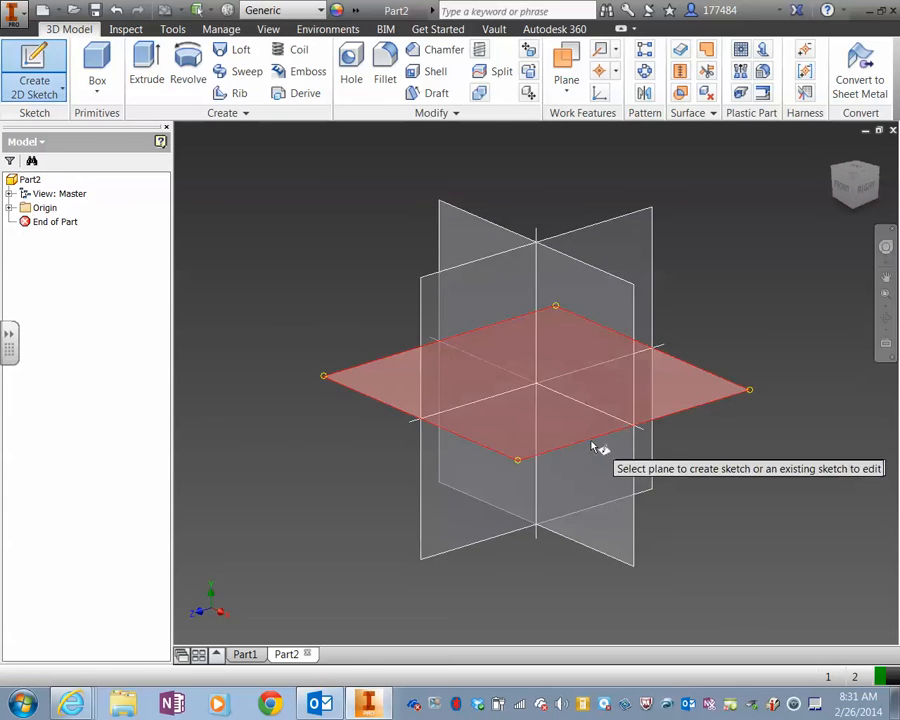
{"action": "left_click", "coordinate": [585, 434]}
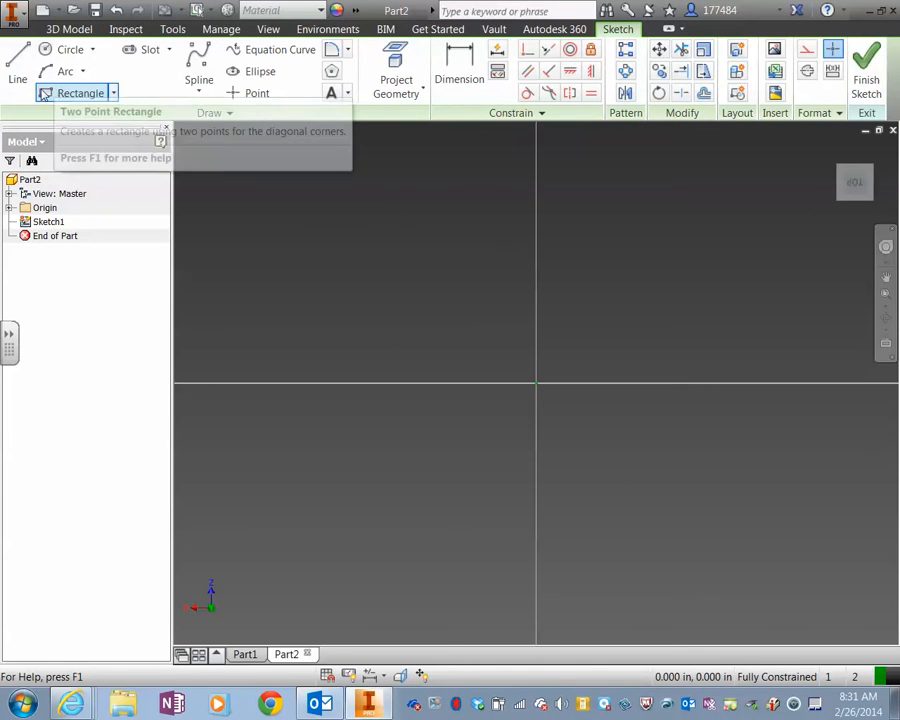
Step: Sketch a right triangle with lines, with its right-angle corner at the origin and its legs along the two sketch axes
{"action": "left_click", "coordinate": [18, 70]}
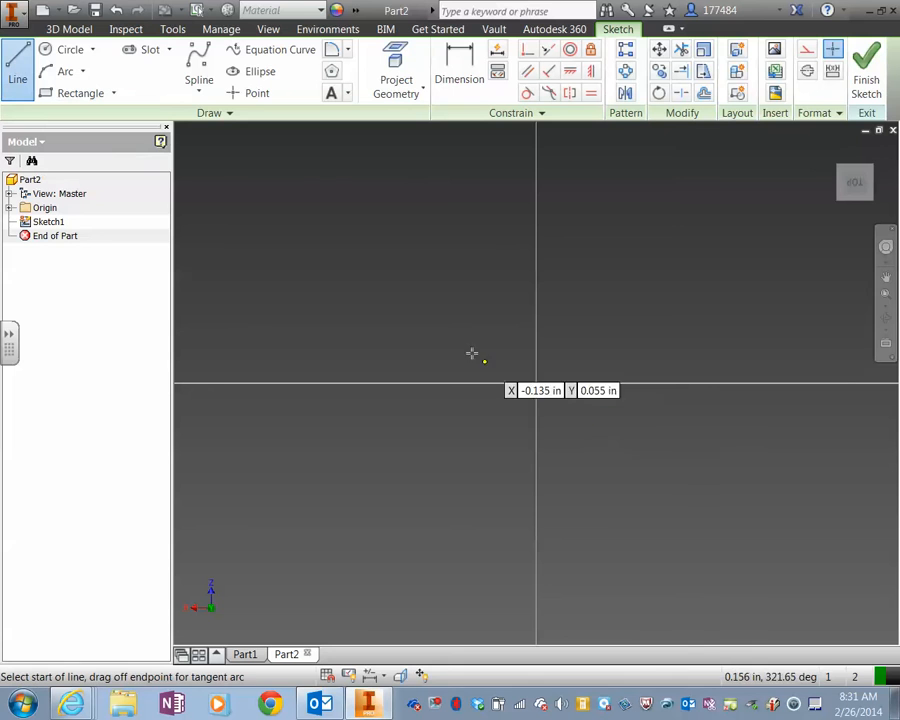
{"action": "left_click", "coordinate": [536, 383]}
{"action": "left_click", "coordinate": [378, 383]}
{"action": "left_click", "coordinate": [535, 215]}
{"action": "left_click", "coordinate": [536, 383]}
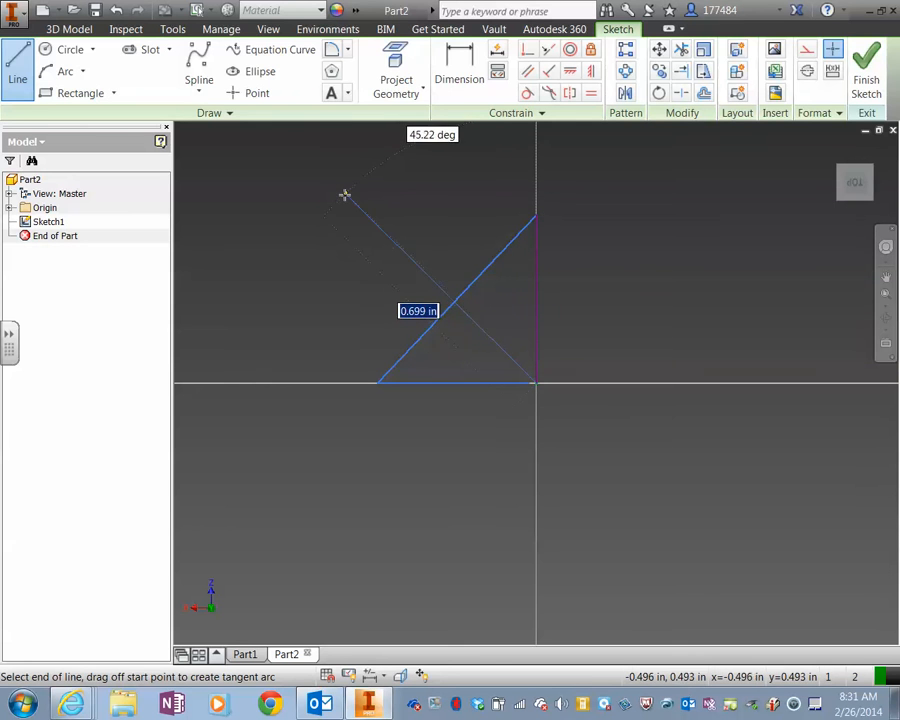
{"action": "key", "text": "Escape"}
Step: Close the triangle by constraining the horizontal leg's open endpoint coincident with the vertical leg's endpoint at the origin
{"action": "scroll", "coordinate": [461, 375], "scroll_direction": "up", "scroll_amount": 5}
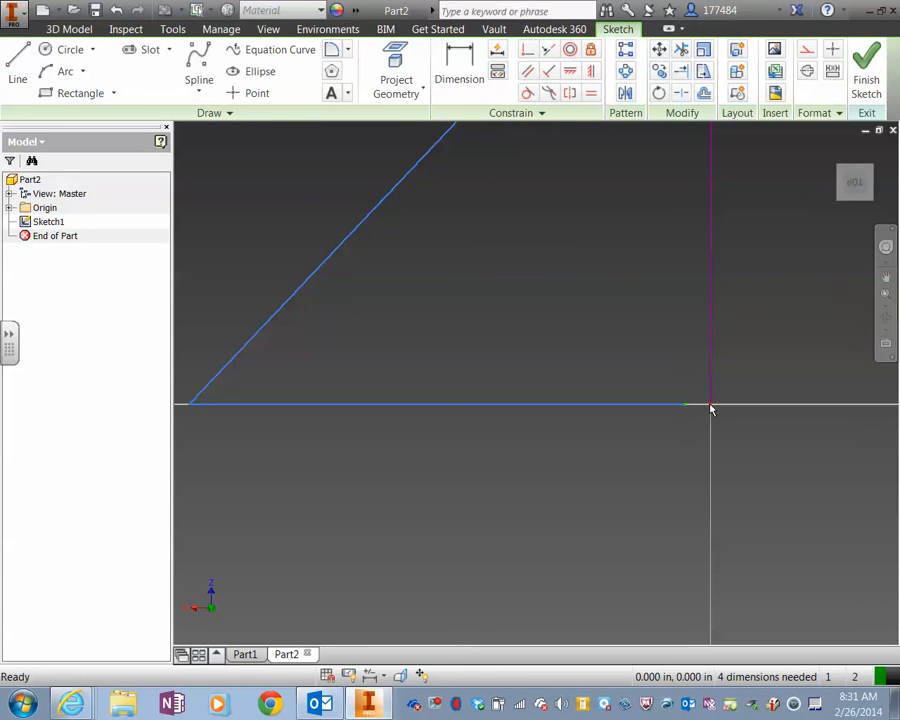
{"action": "left_click", "coordinate": [528, 49]}
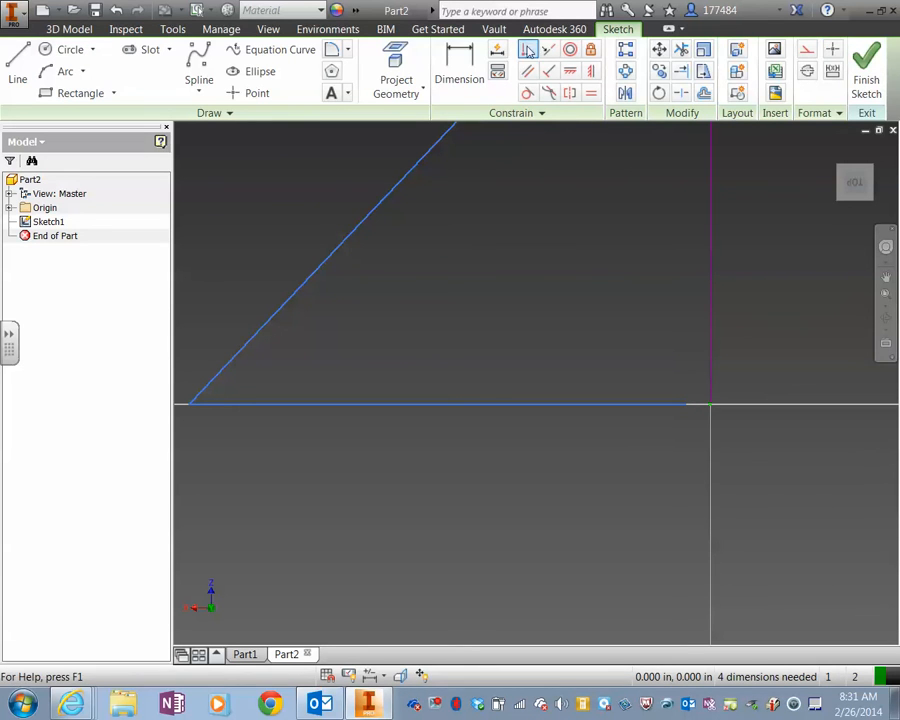
{"action": "left_click", "coordinate": [688, 405]}
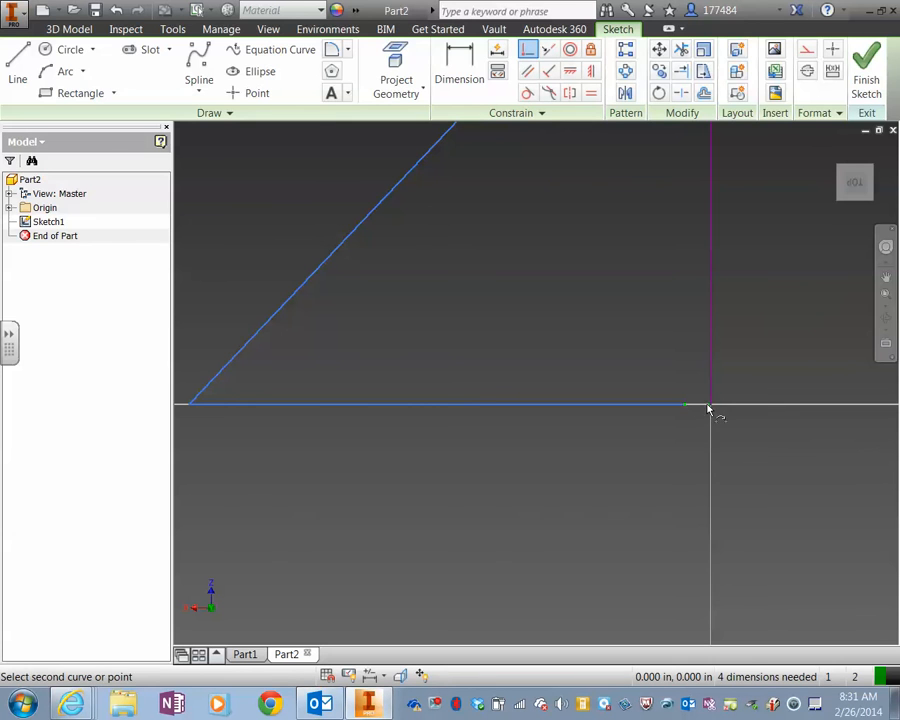
{"action": "left_click", "coordinate": [709, 403]}
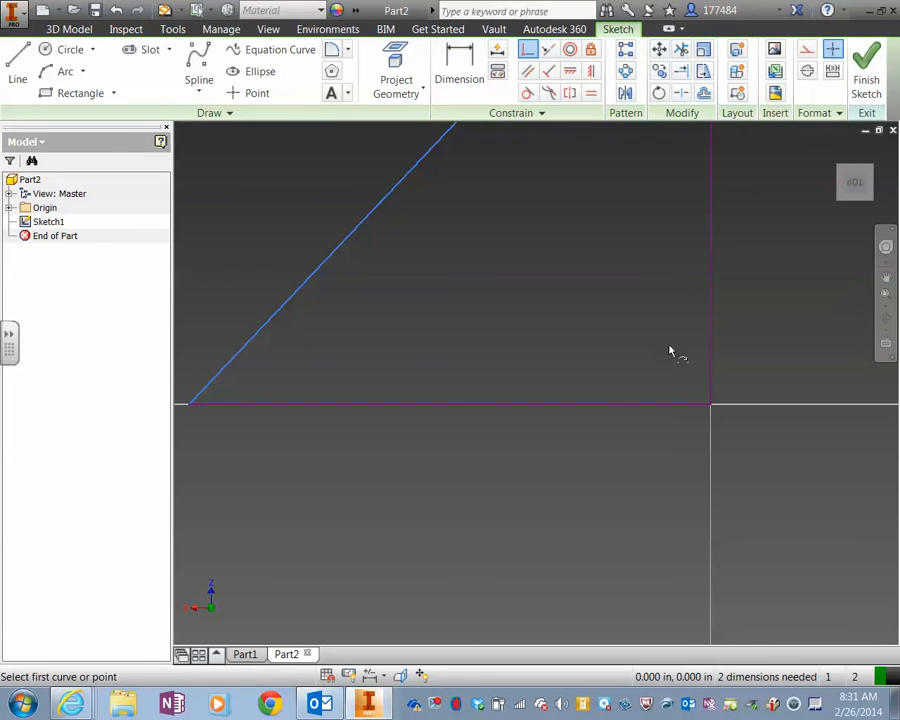
Step: Place a sketch point at the midpoint of the triangle's sloped side and finish the sketch
{"action": "scroll", "coordinate": [662, 341], "scroll_direction": "up", "scroll_amount": 6}
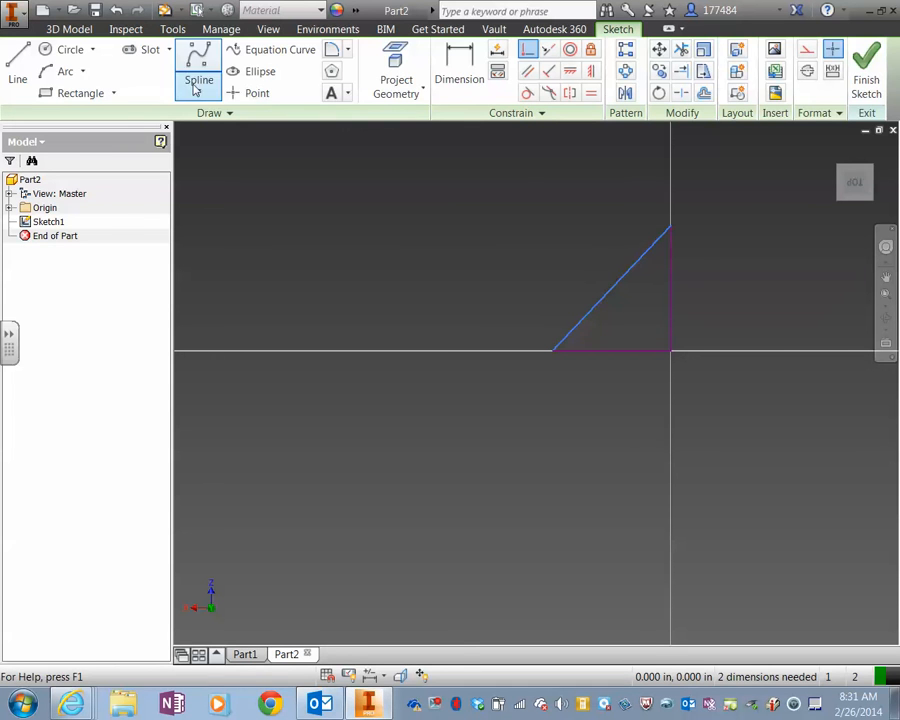
{"action": "left_click", "coordinate": [250, 93]}
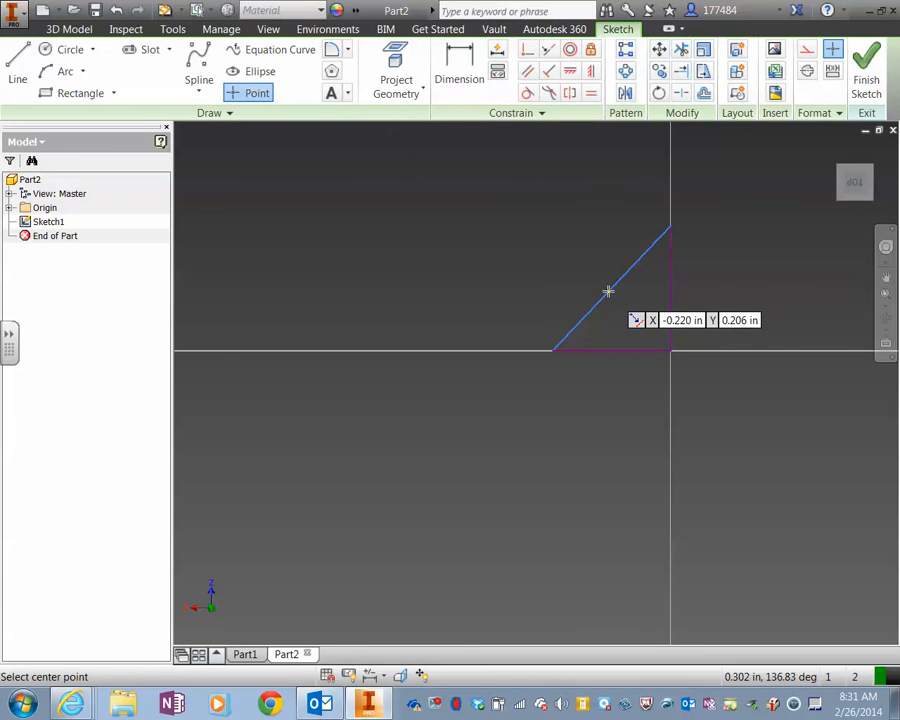
{"action": "left_click", "coordinate": [609, 288]}
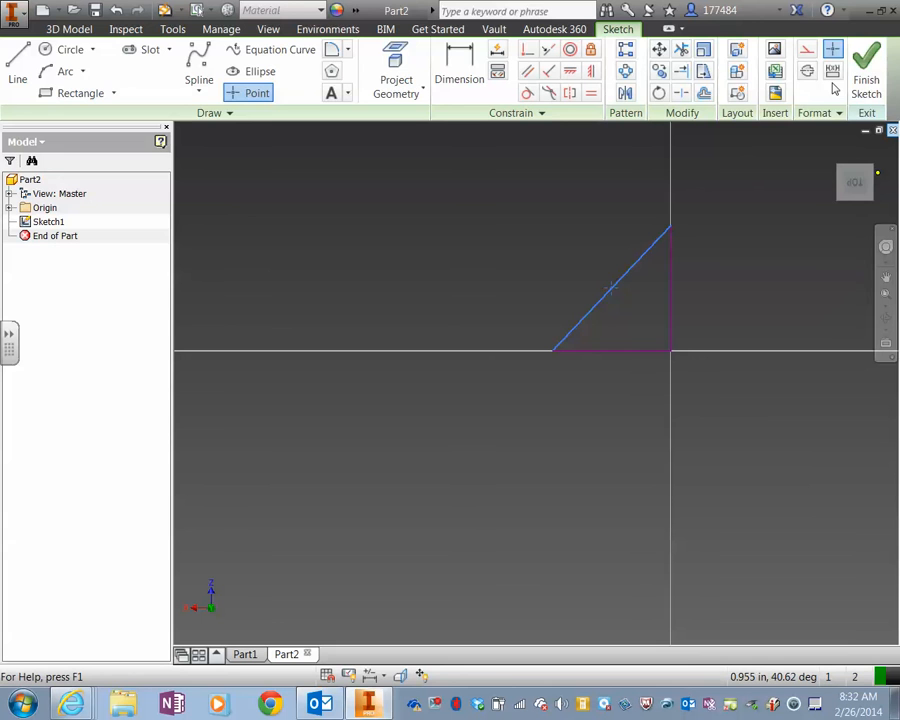
{"action": "left_click", "coordinate": [864, 72]}
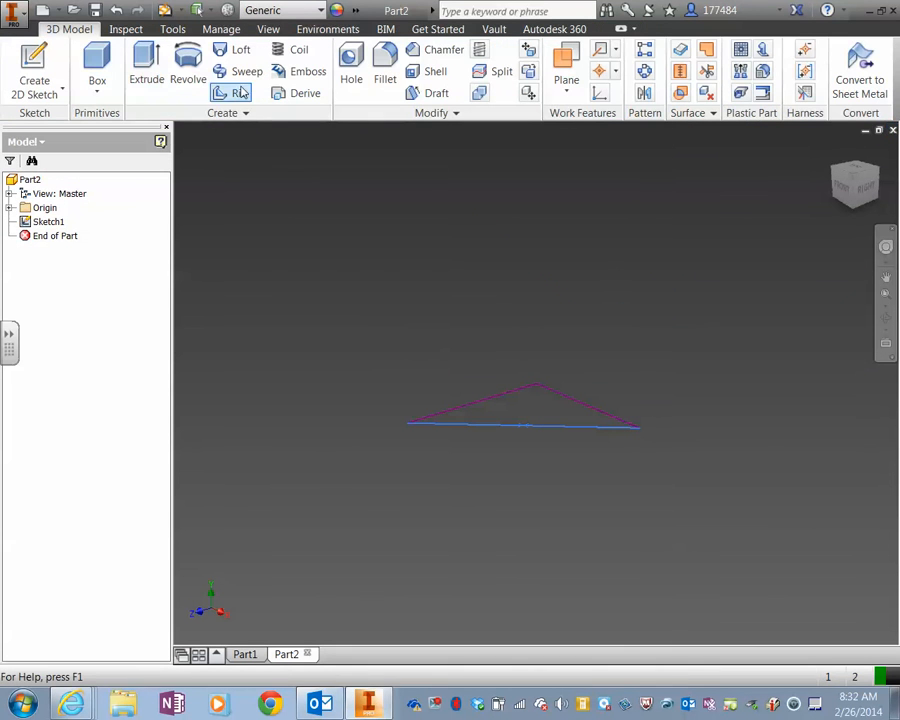
Step: Revolve the triangle a full turn about its leg along the Z axis to form a solid cone
{"action": "left_click", "coordinate": [188, 75]}
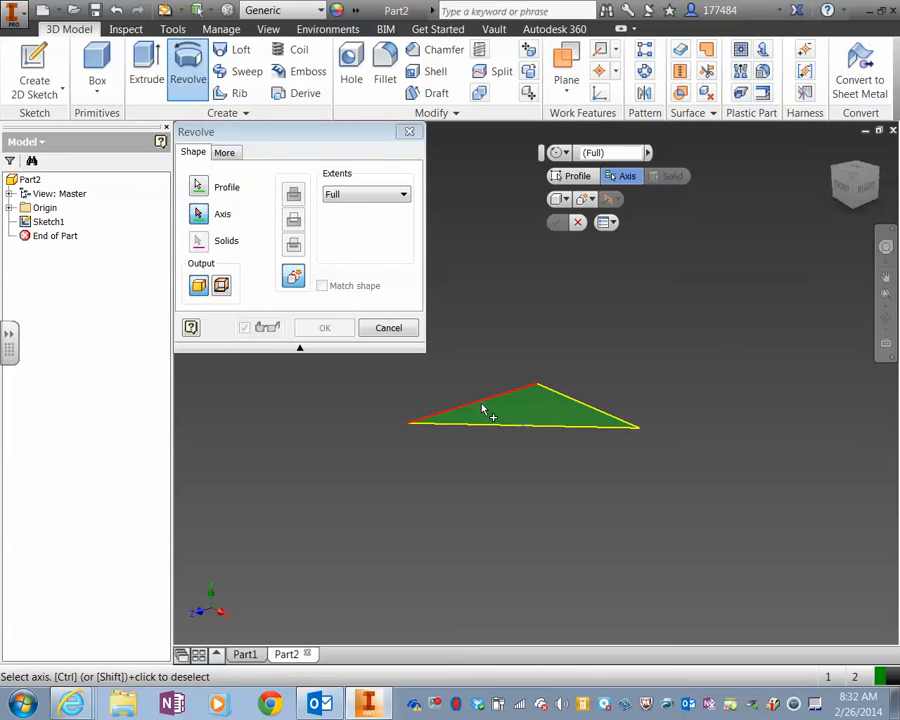
{"action": "left_click", "coordinate": [482, 406]}
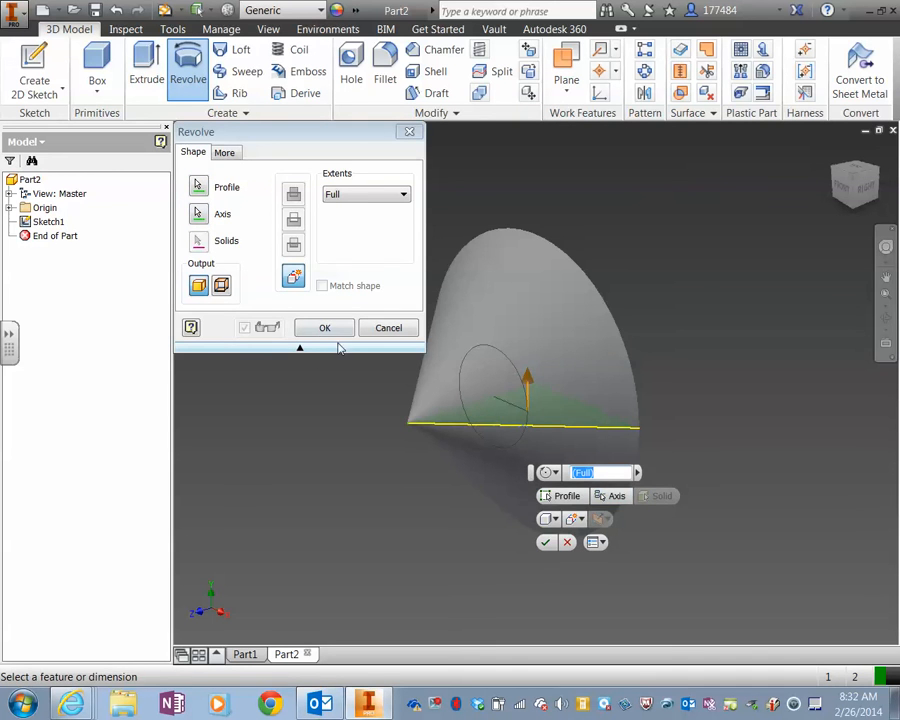
{"action": "left_click", "coordinate": [322, 333]}
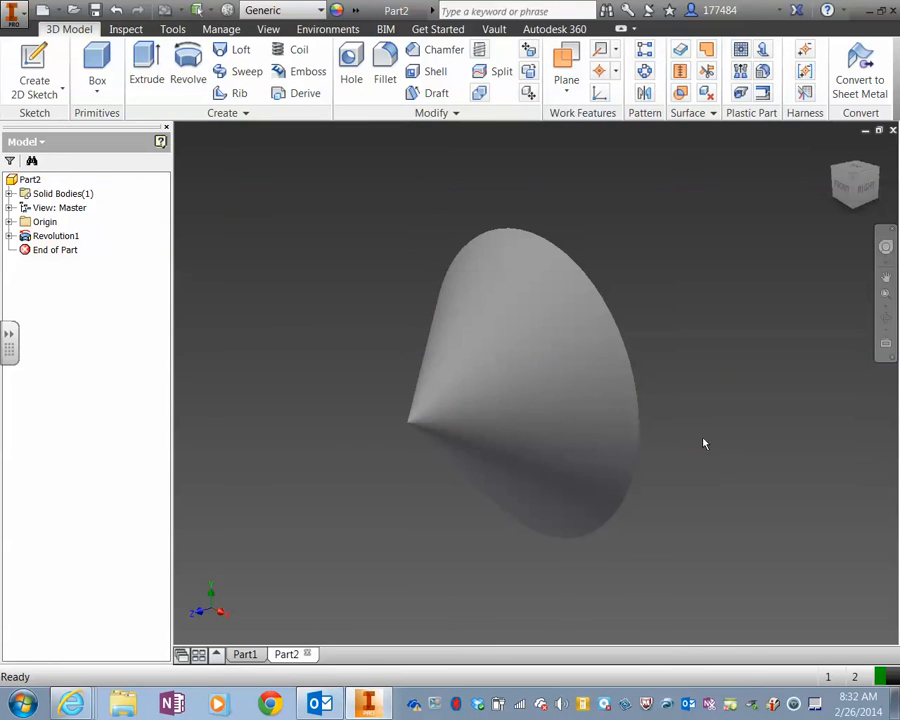
Step: Turn on the visibility of Sketch1 under the revolution feature
{"action": "left_click", "coordinate": [10, 236]}
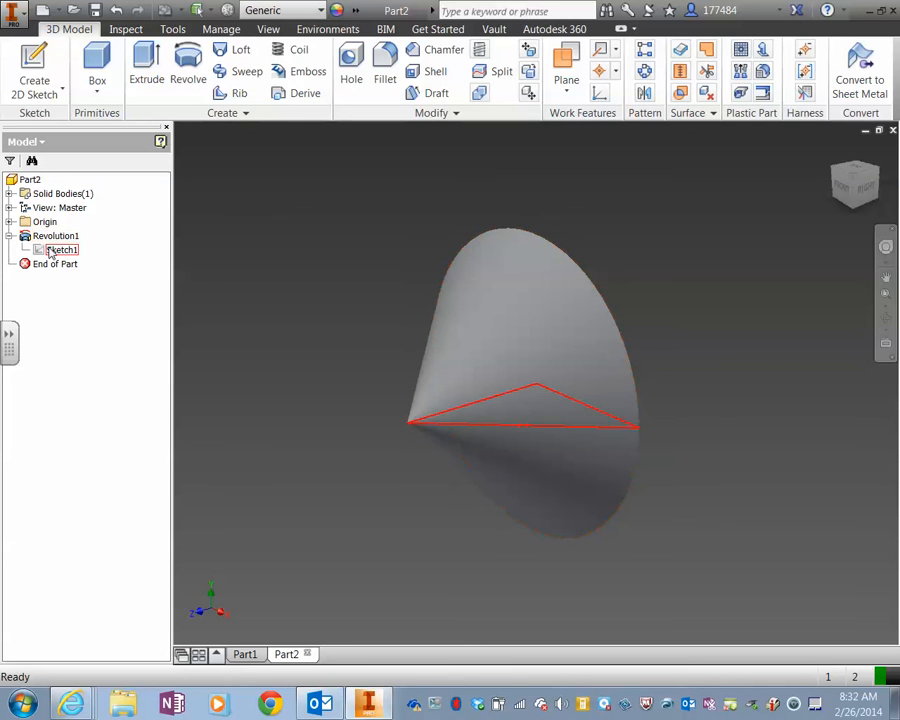
{"action": "left_click", "coordinate": [50, 251]}
{"action": "right_click", "coordinate": [50, 250]}
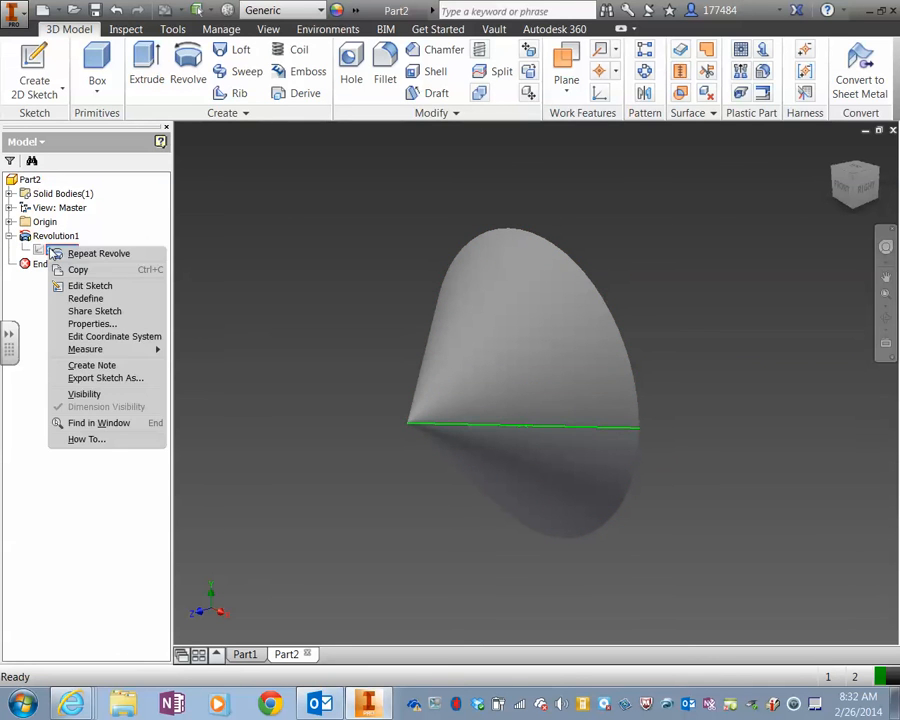
{"action": "left_click", "coordinate": [110, 394]}
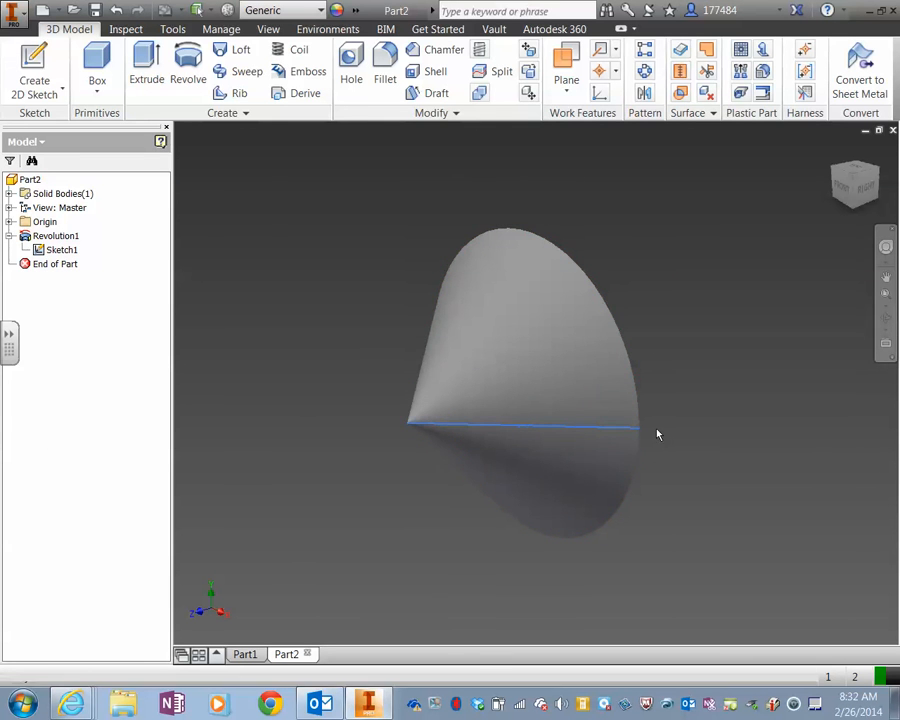
Step: Create a work plane tangent to the cone's surface through the sketch point at the middle of the sloped line
{"action": "scroll", "coordinate": [656, 426], "scroll_direction": "up", "scroll_amount": 4}
{"action": "middle_click_drag", "start_coordinate": [655, 416], "coordinate": [732, 393], "text": "shift"}
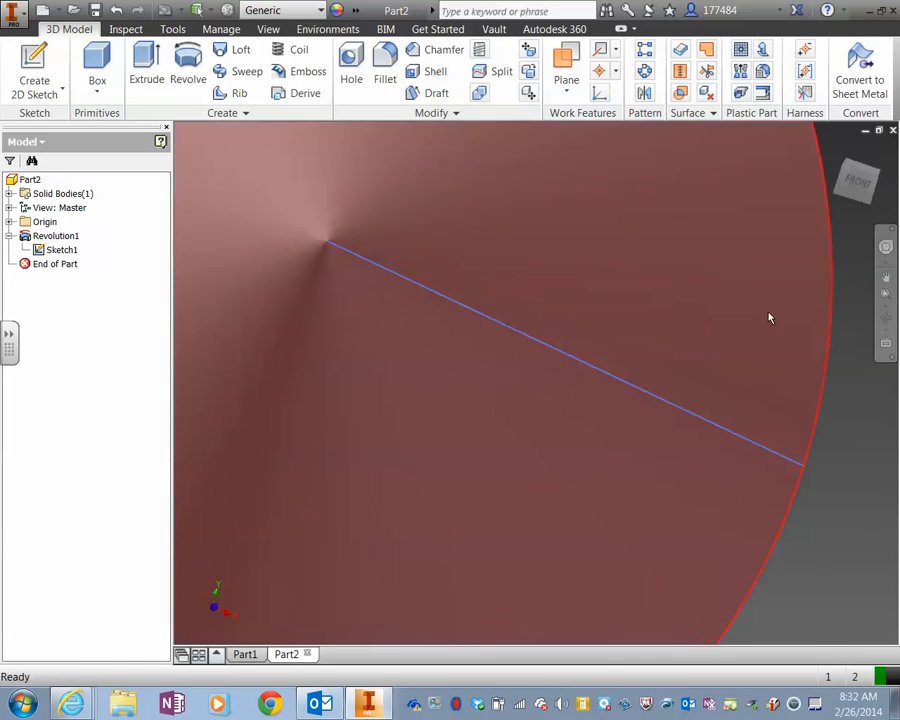
{"action": "left_click", "coordinate": [573, 92]}
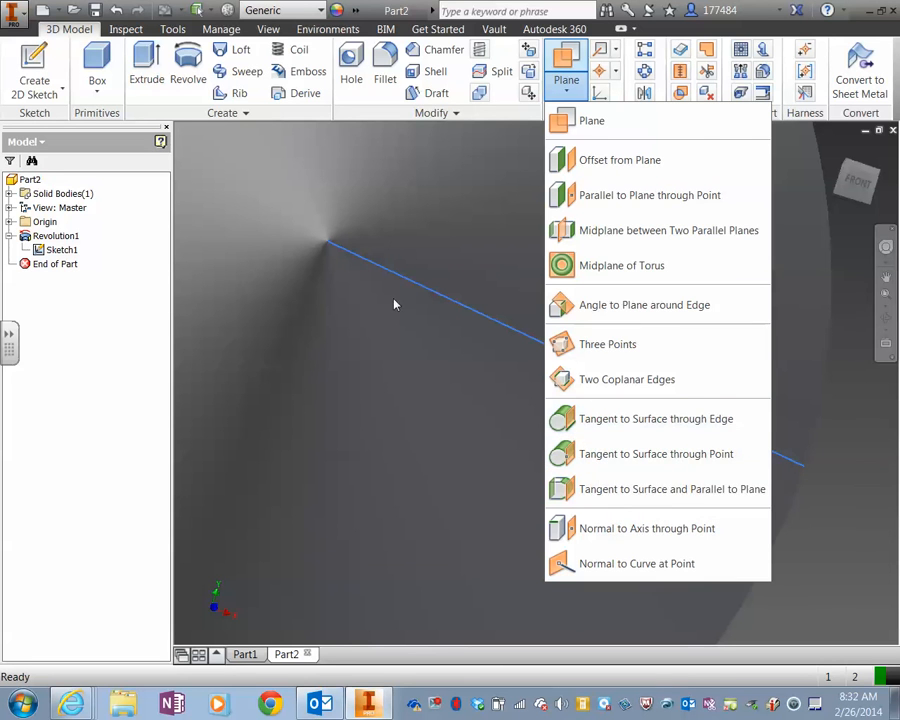
{"action": "left_click", "coordinate": [571, 465]}
{"action": "left_click", "coordinate": [606, 441]}
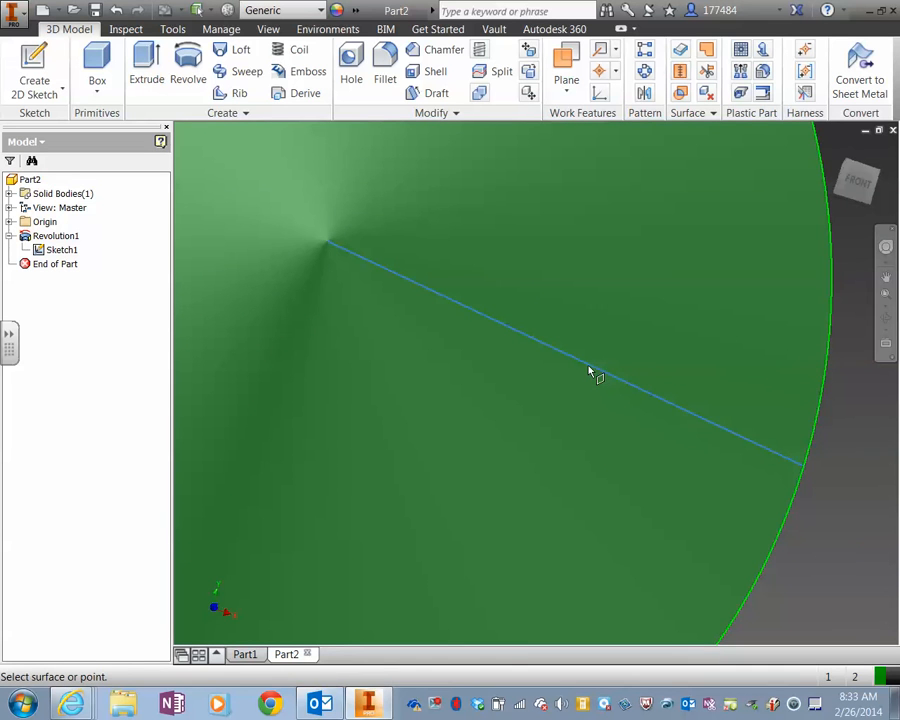
{"action": "scroll", "coordinate": [593, 368], "scroll_direction": "down", "scroll_amount": 2}
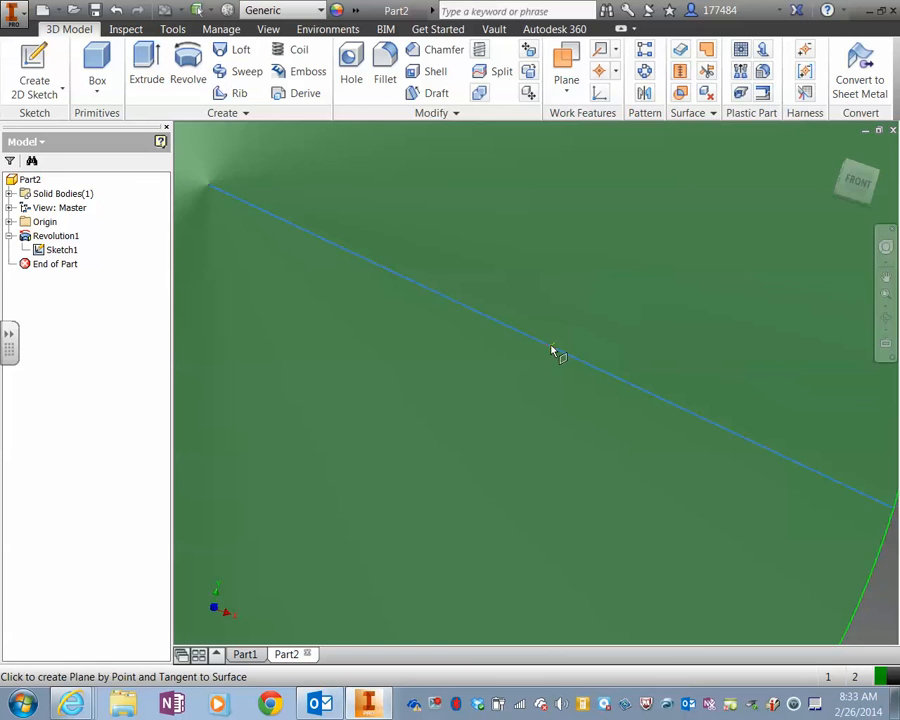
{"action": "left_click", "coordinate": [552, 350]}
{"action": "scroll", "coordinate": [552, 350], "scroll_direction": "up", "scroll_amount": 5}
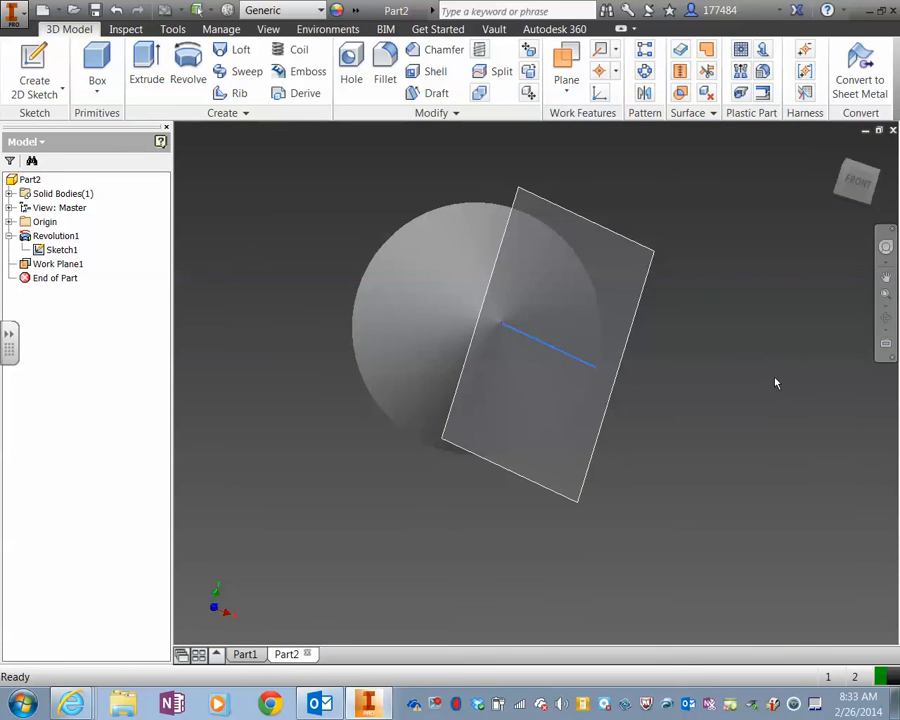
{"action": "middle_click_drag", "start_coordinate": [249, 323], "coordinate": [267, 384], "text": "shift"}
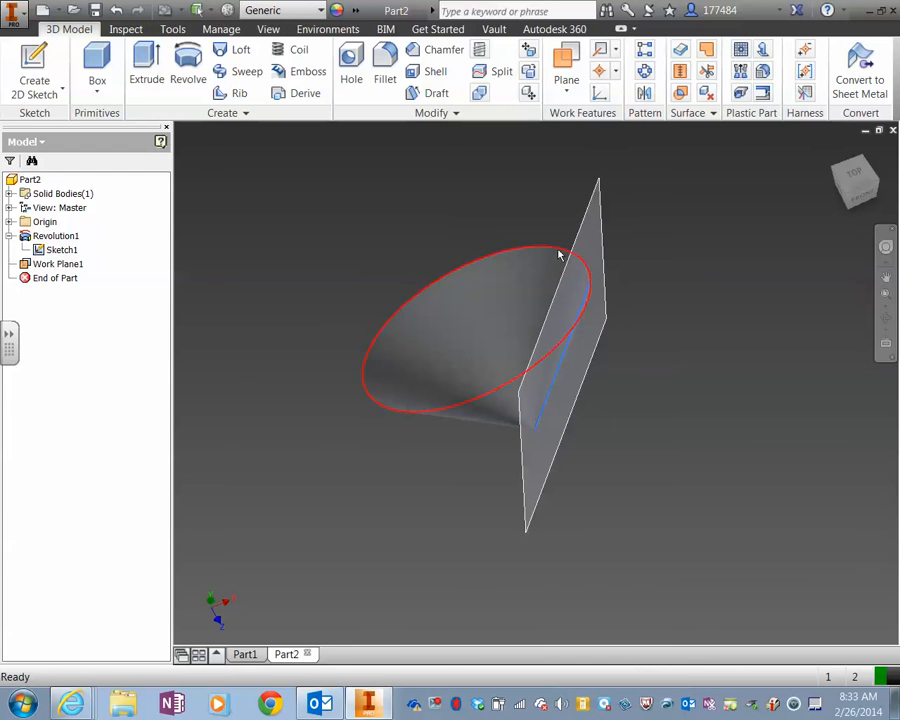